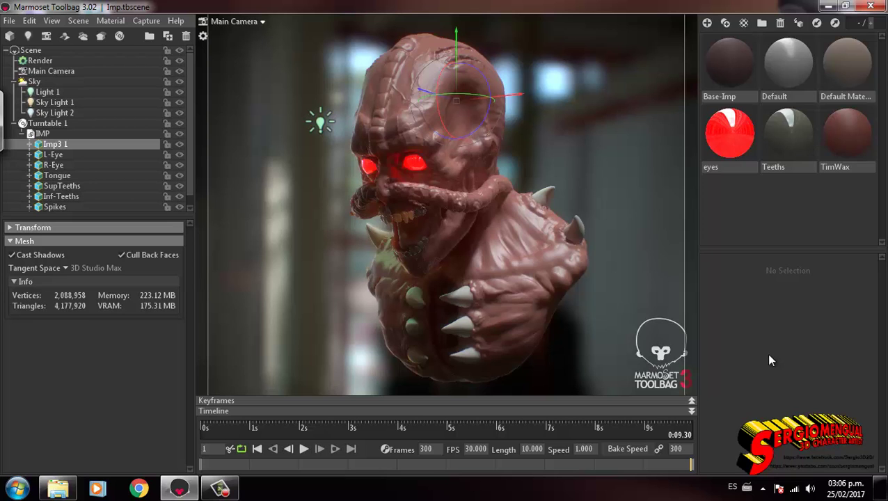
Inspect the whole IMP model and its Imp3 1 body mesh, and clear the selection
key("Up")
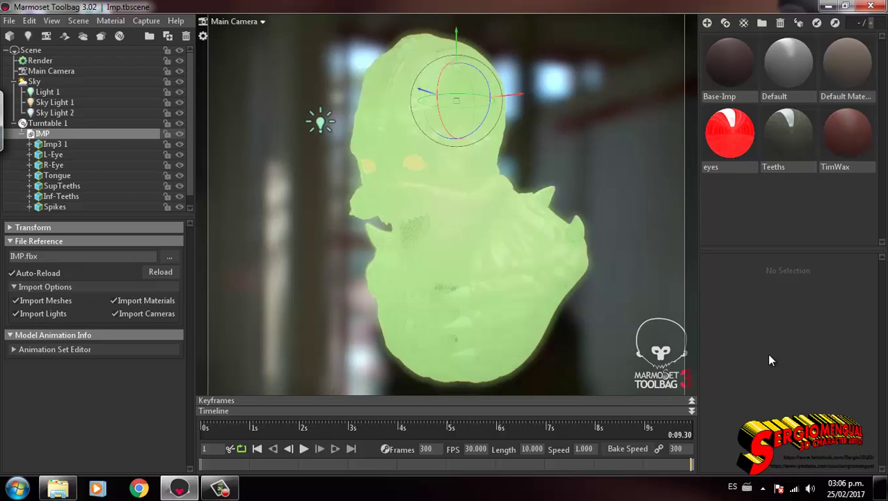
key("Down")
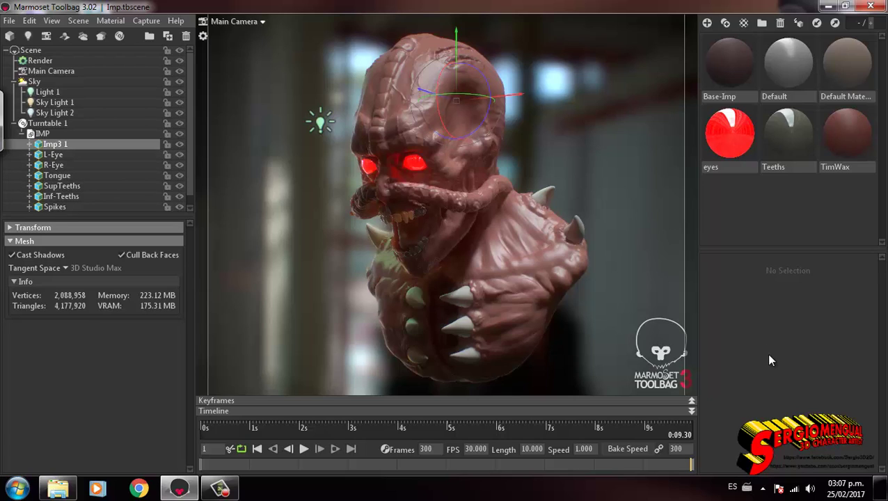
key("Escape")
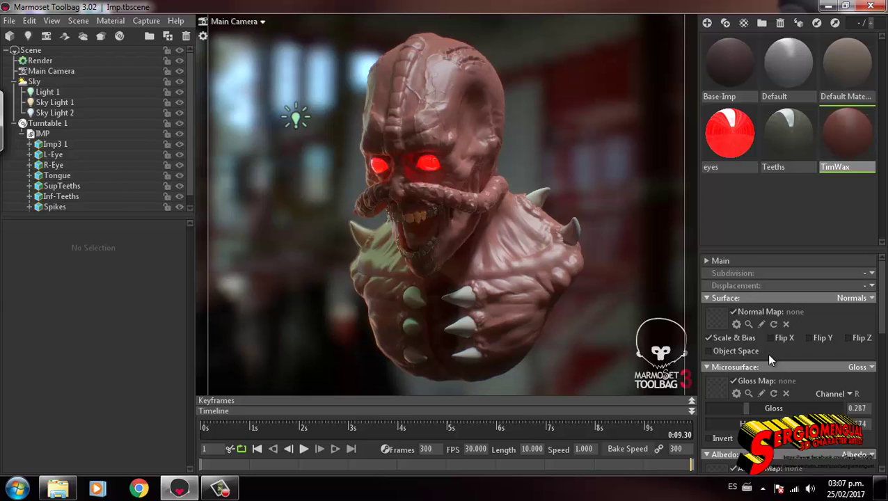
Examine the TimWax material's diffusion settings and the available diffusion models, including Lambertian and Subsurface Scatter
scroll(770, 359, "down", 8)
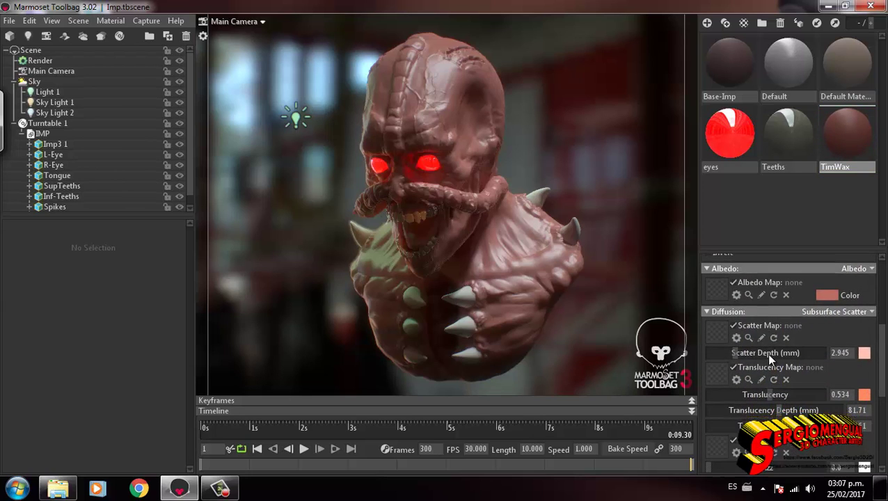
scroll(770, 359, "down", 1)
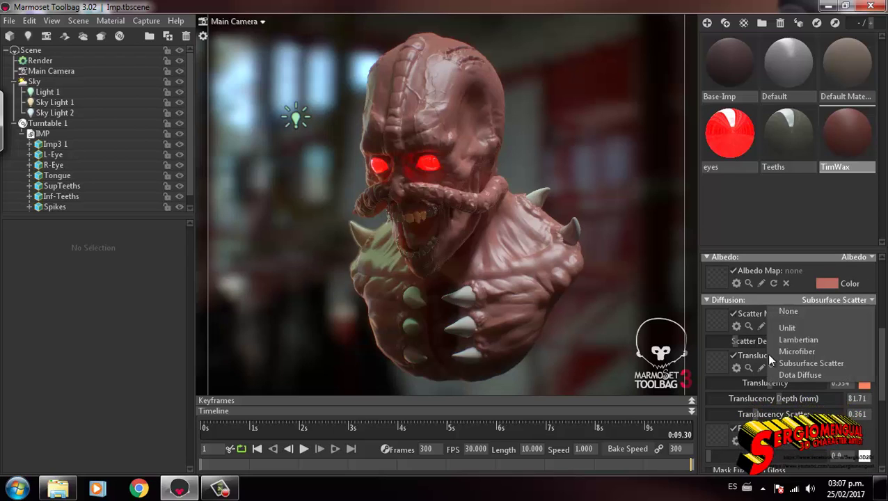
key("Down")
key("Down")
key("Down")
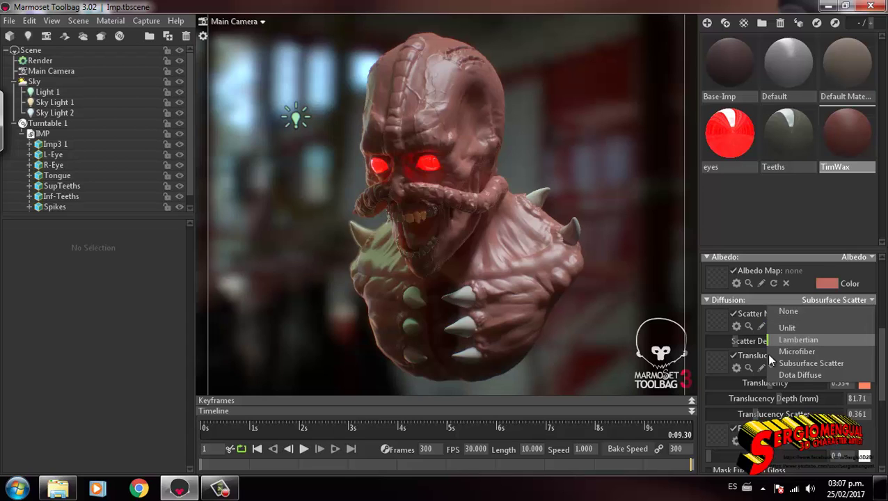
key("Down")
key("Down")
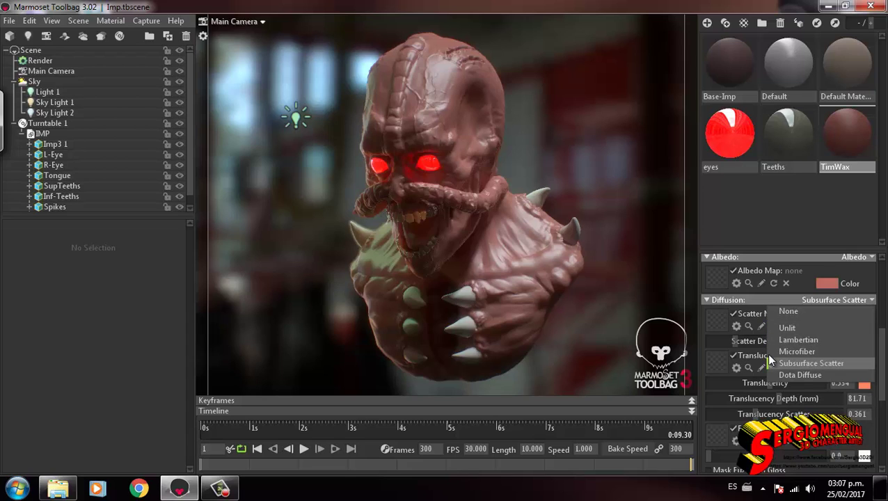
key("Escape")
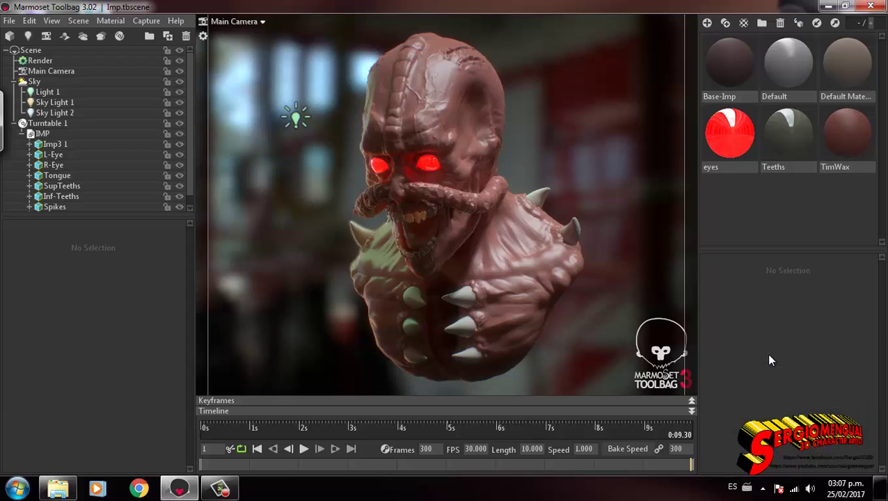
Go through the meshes of the imported IMP model, including the eyes and tongue, and return to the IMP parent object
key("ctrl+z")
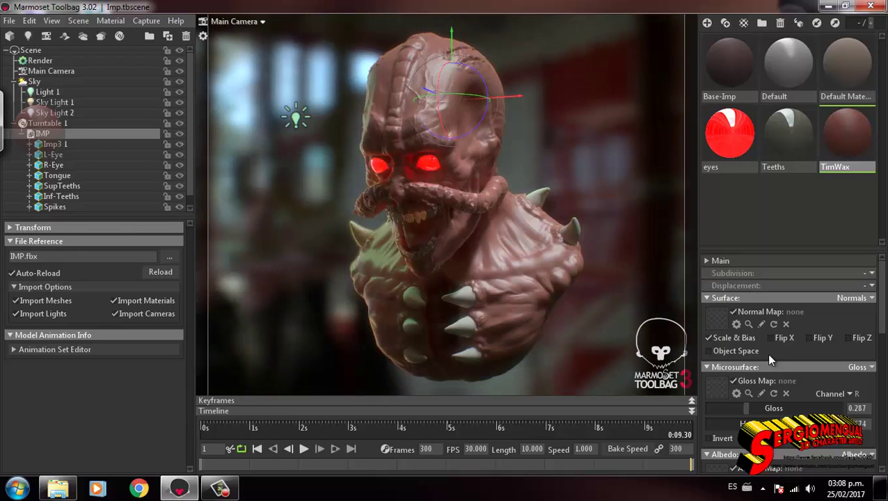
key("Down")
key("Down")
key("Down")
key("Down")
key("shift+Up")
key("shift+Up")
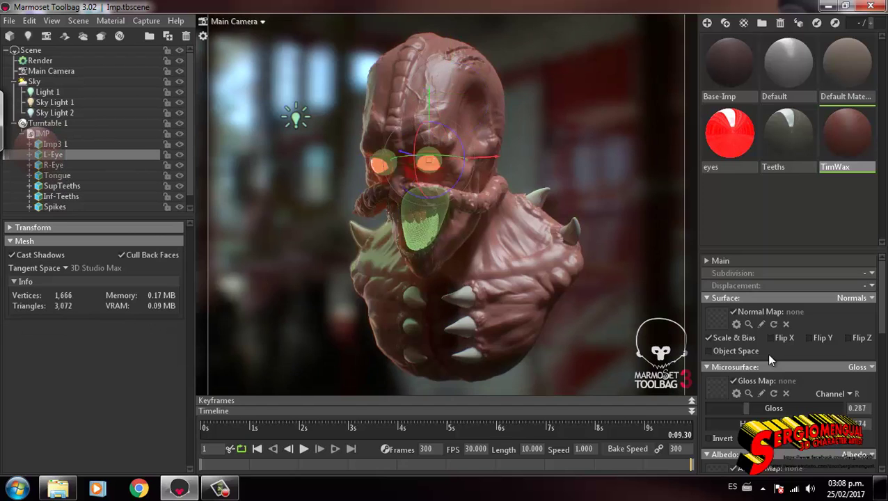
key("Up")
key("Up")
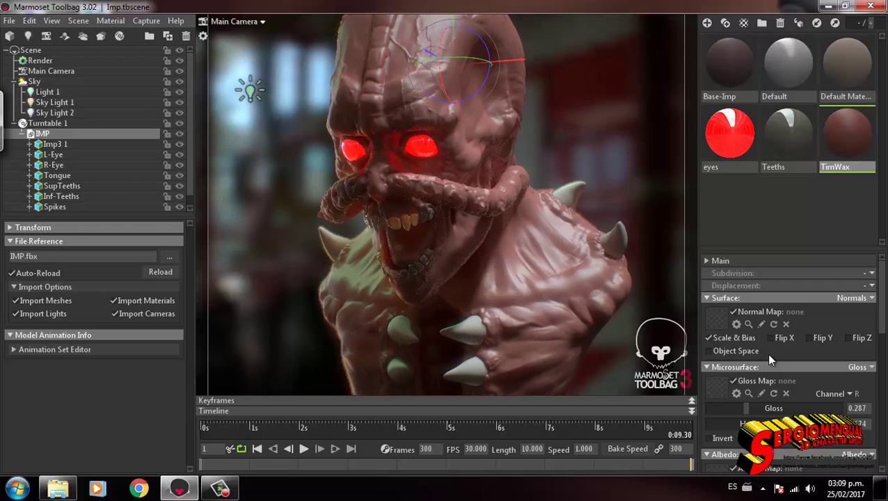
Set the scene's unit for imported meshes to Meters (m)
scroll(769, 358, "down", 5)
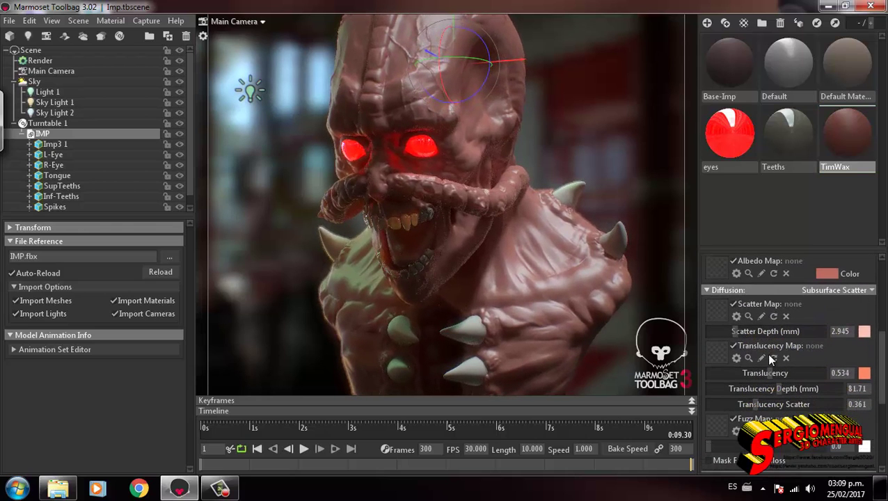
scroll(770, 359, "down", 1)
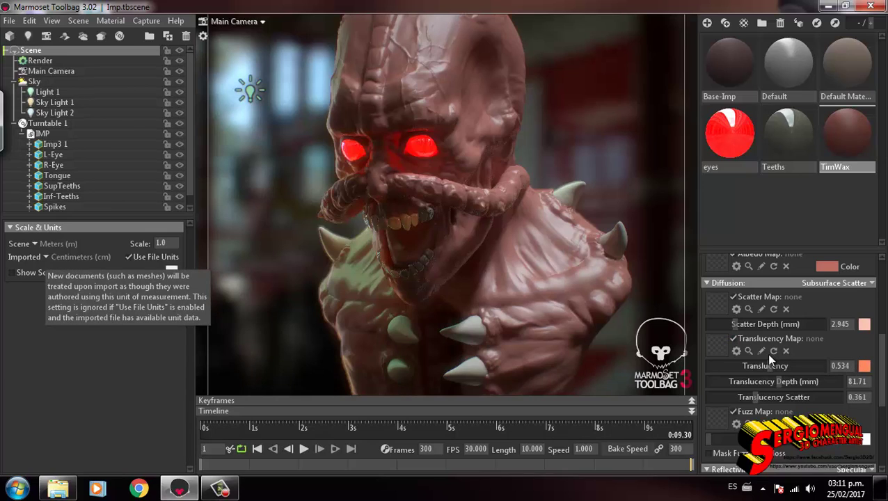
left_click(76, 257)
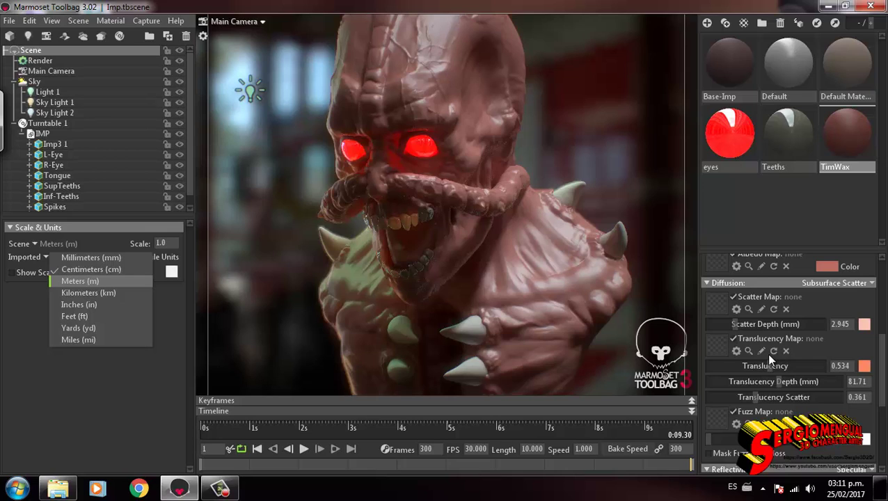
key("Return")
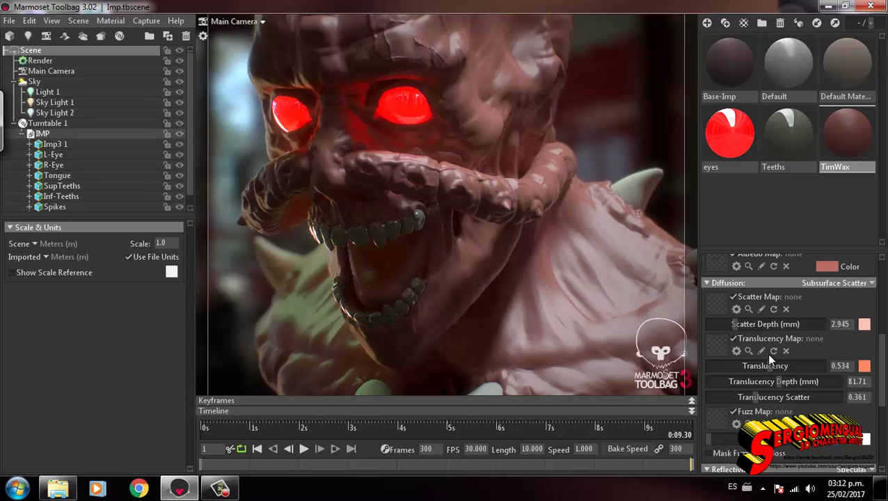
Disable global illumination in the scene's render settings
left_click(40, 61)
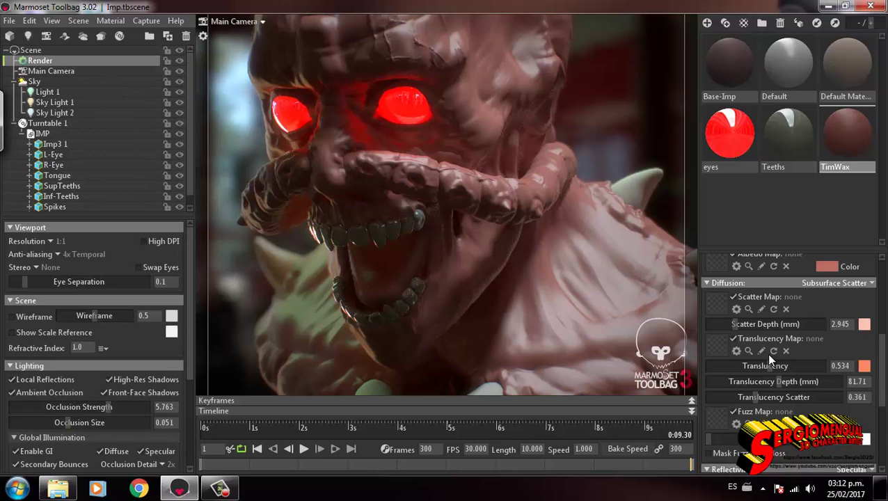
left_click(16, 451)
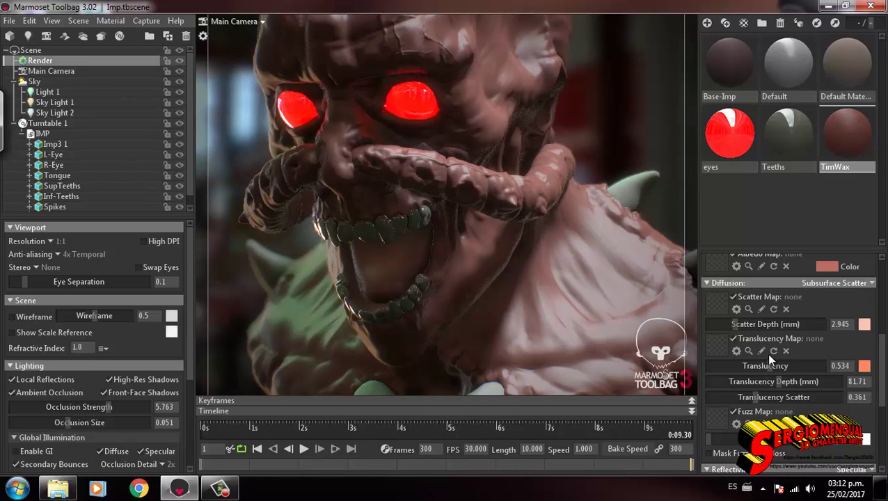
Set the scene's unit for imported meshes back to Centimeters (cm)
key("Up")
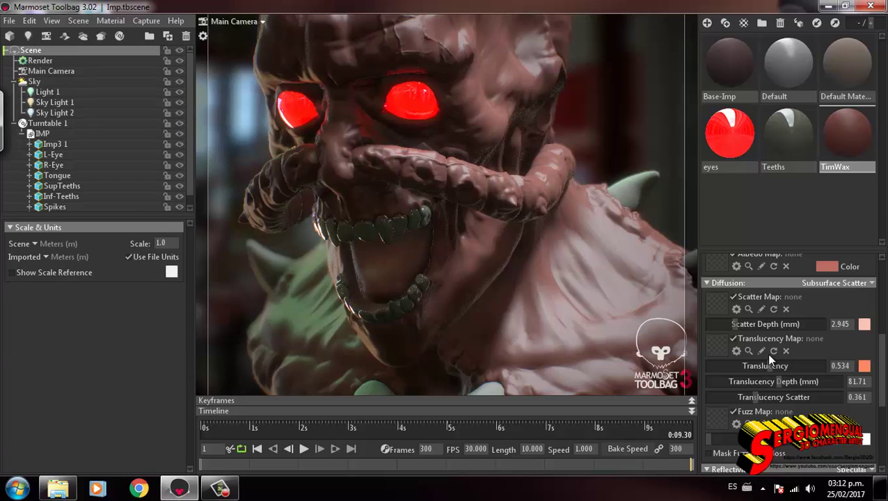
left_click(45, 256)
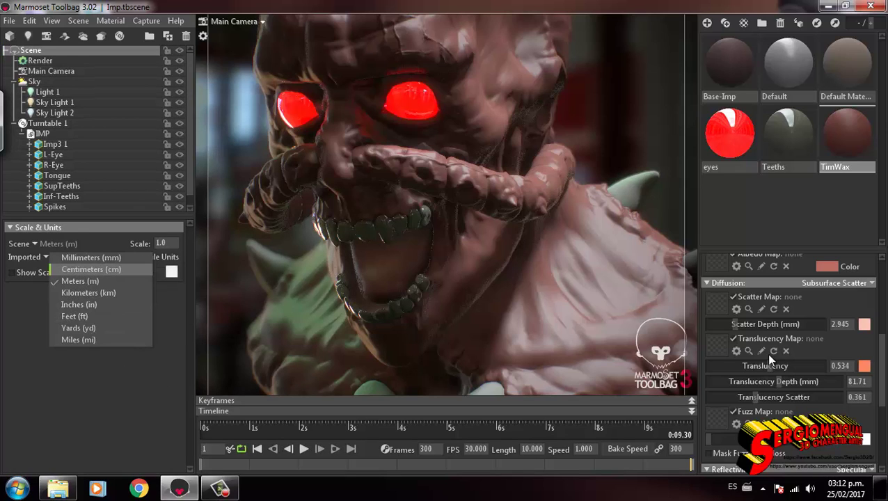
key("Return")
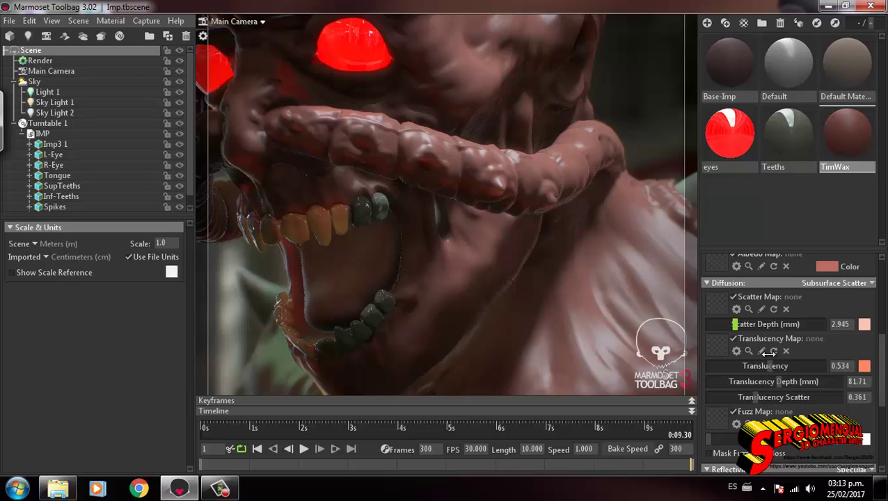
Compare low and high Scatter Depth values up to about 40 mm on the TimWax material and set it to 3.906 mm
left_click_drag(769, 357, 770, 358)
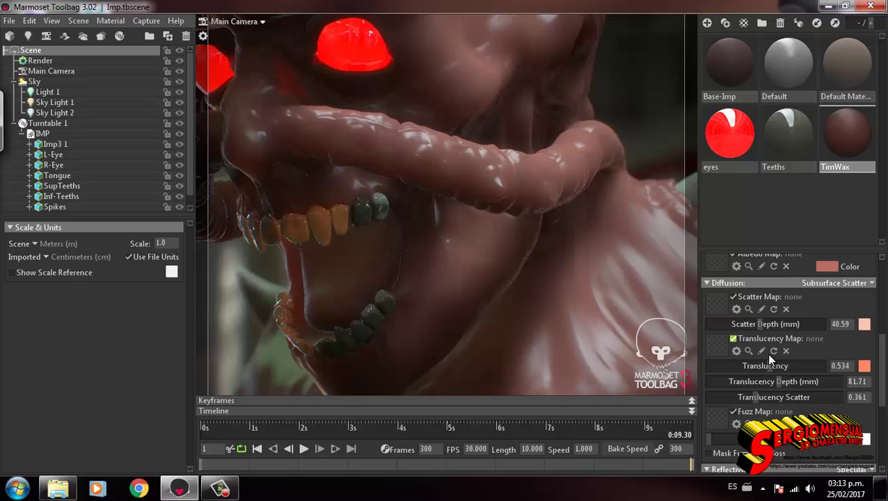
mouse_move(760, 323)
left_mouse_down()
mouse_move(739, 323)
mouse_move(775, 324)
mouse_move(734, 324)
left_mouse_up()
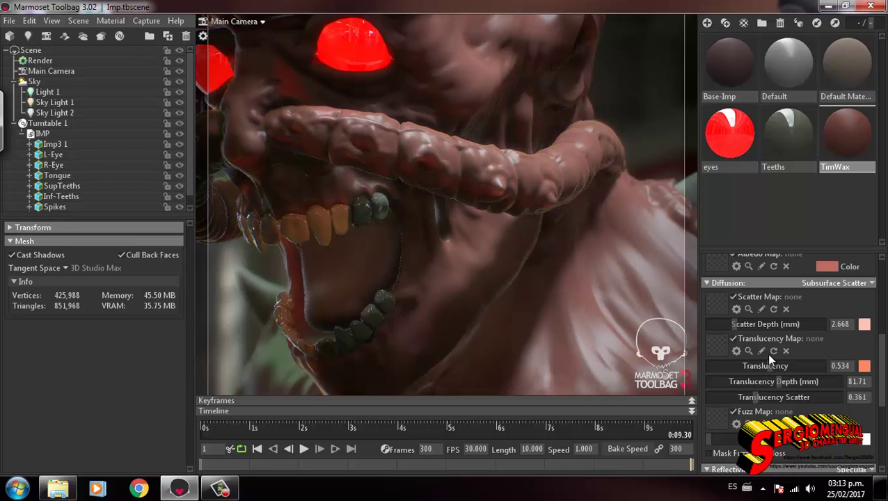
key("f")
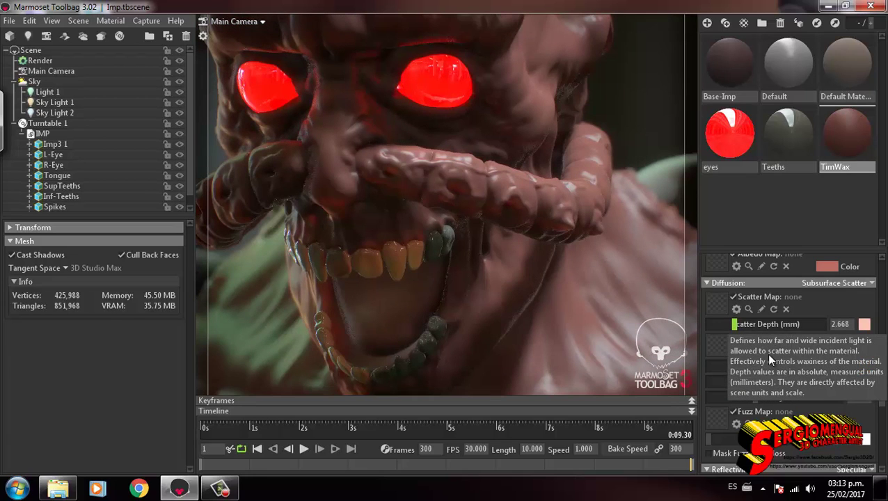
left_click_drag(734, 323, 746, 324)
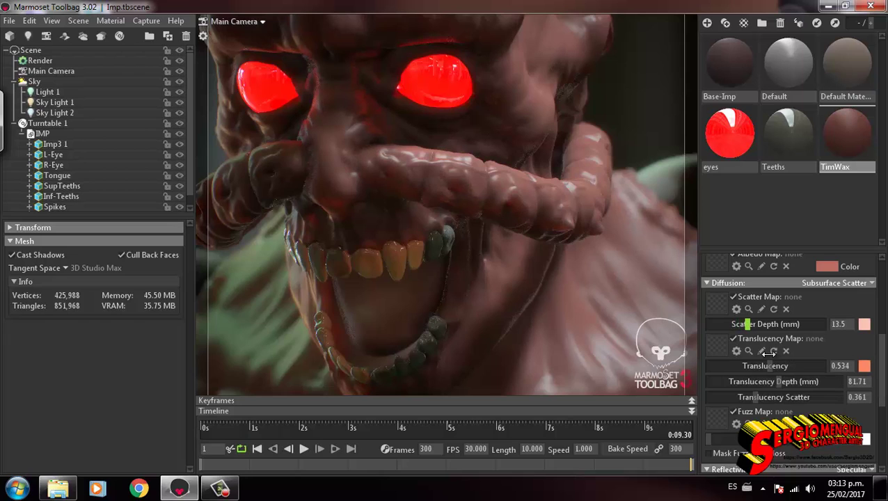
mouse_move(746, 324)
left_mouse_down()
mouse_move(736, 323)
mouse_move(753, 323)
left_mouse_up()
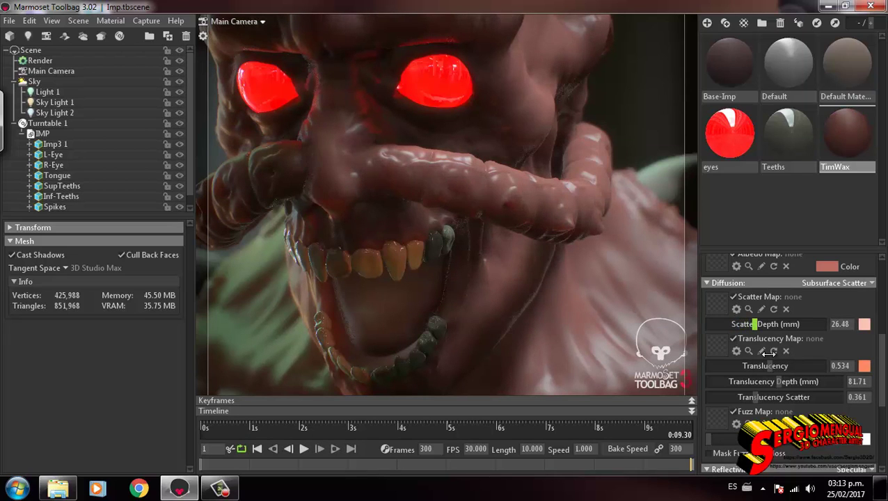
mouse_move(769, 353)
left_mouse_down()
mouse_move(752, 355)
mouse_move(770, 359)
left_mouse_up()
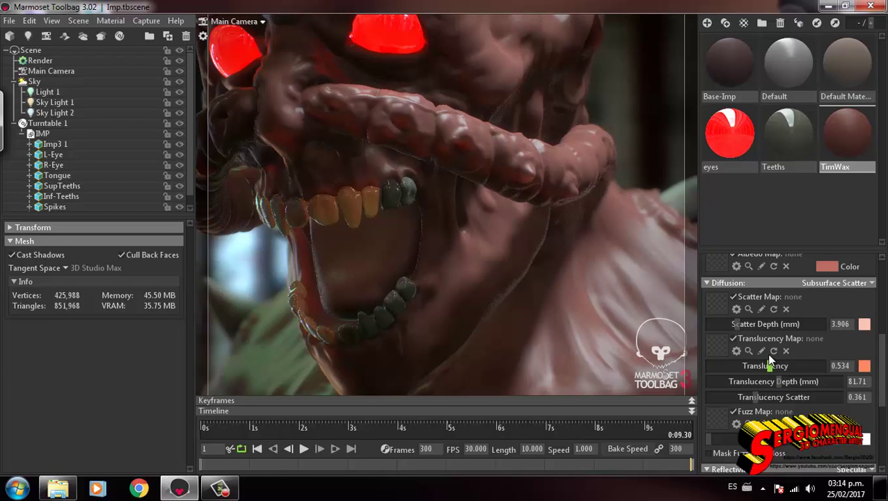
Try a Translucency of 0.982 with the green translucency colour 63ff74 on the TimWax material
left_click_drag(770, 359, 815, 353)
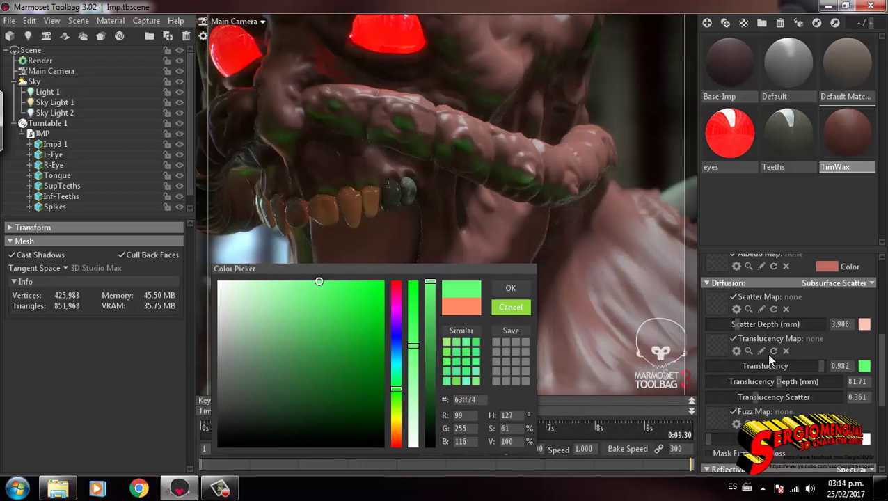
key("Escape")
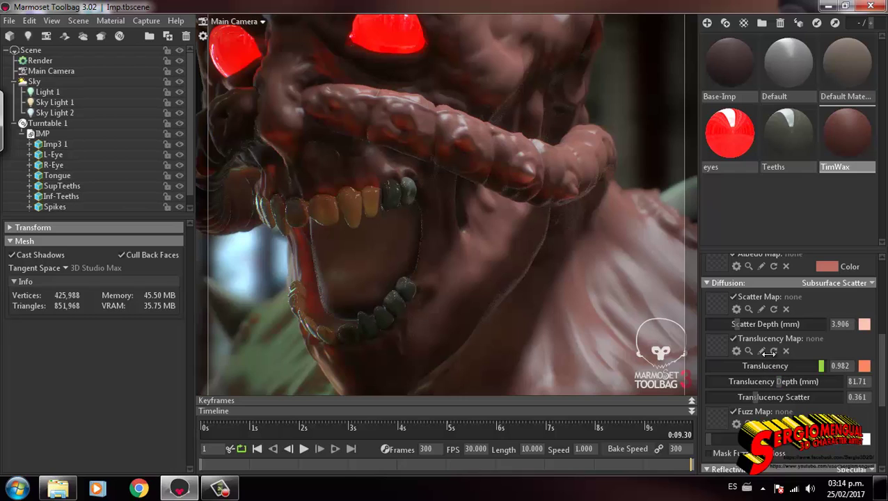
Set the TimWax material's Translucency to 0.517 and its Translucency Depth to 84.78 mm
mouse_move(820, 366)
left_mouse_down()
mouse_move(760, 365)
mouse_move(823, 366)
left_mouse_up()
left_click(769, 355)
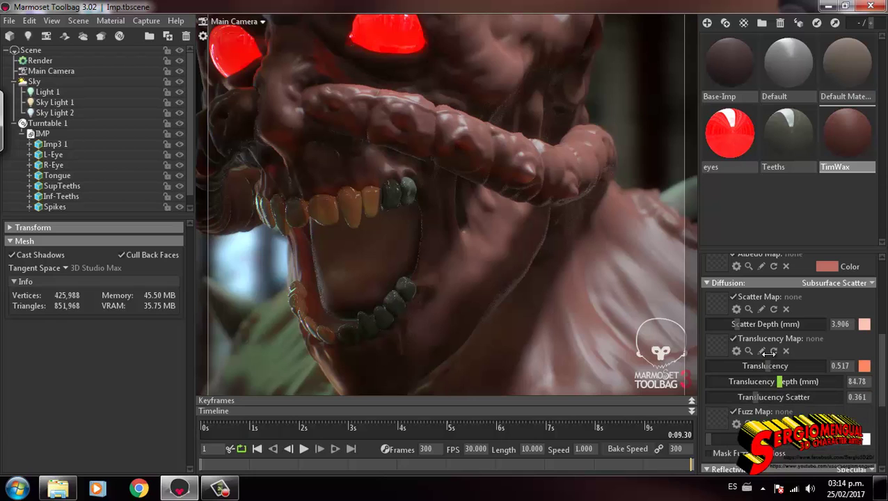
mouse_move(778, 382)
left_mouse_down()
mouse_move(817, 381)
mouse_move(769, 382)
mouse_move(779, 381)
left_mouse_up()
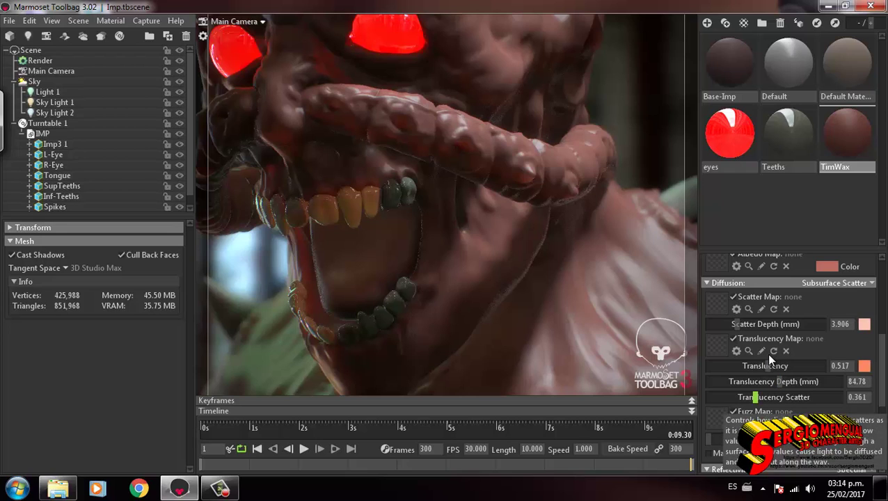
Set the TimWax material's Translucency Scatter to 0.554 while judging the effect around the mouth
left_click_drag(764, 396, 786, 397)
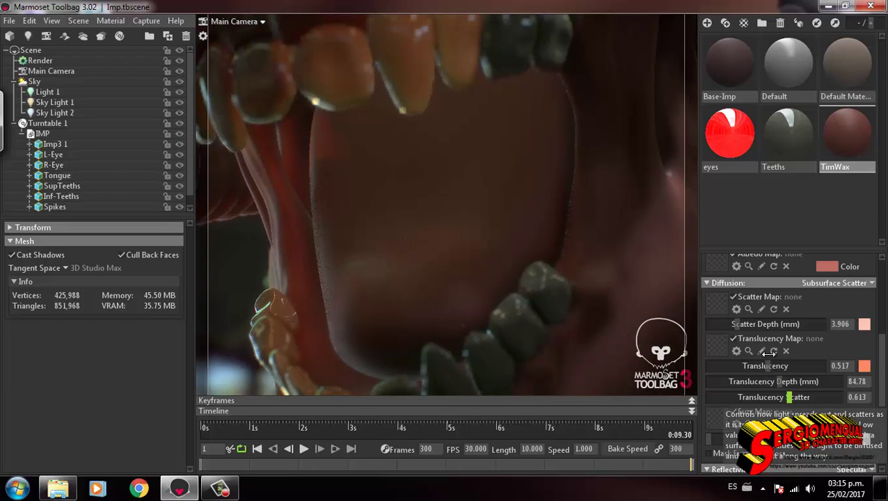
mouse_move(785, 397)
left_mouse_down()
mouse_move(751, 397)
mouse_move(786, 397)
left_mouse_up()
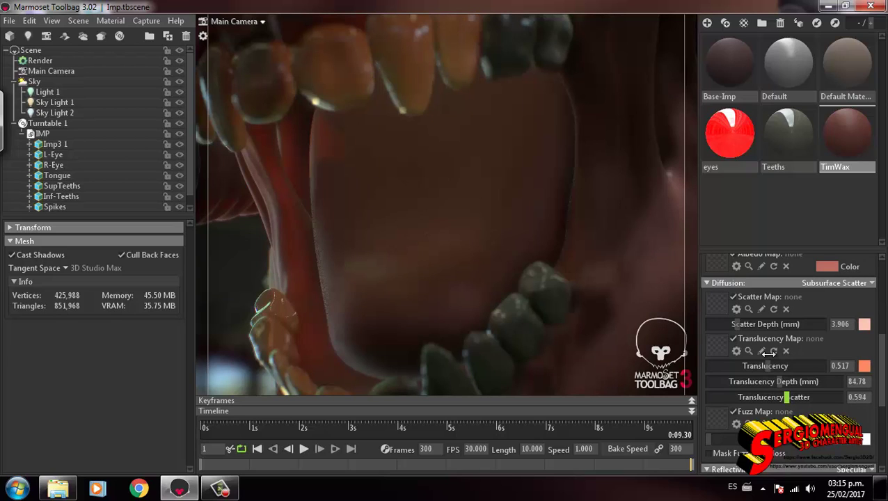
mouse_move(786, 397)
left_mouse_down()
mouse_move(840, 396)
mouse_move(778, 396)
left_mouse_up()
left_click_drag(767, 354, 771, 358)
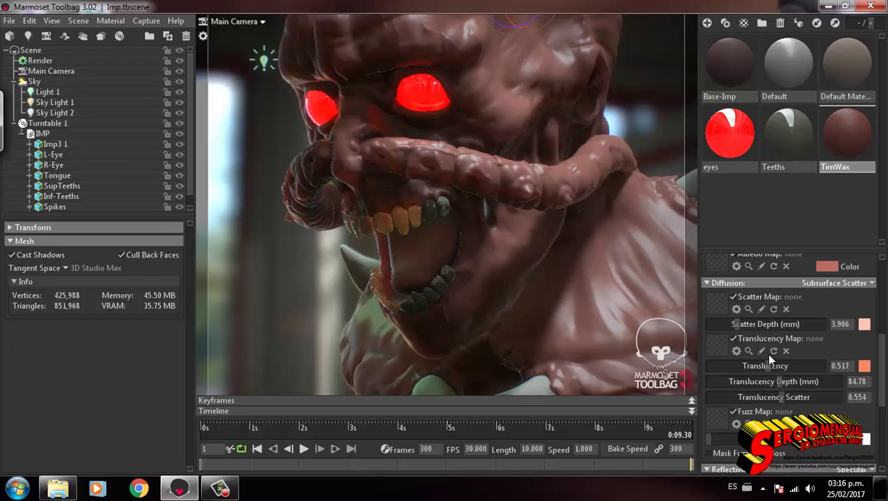
Try Millimeters as the scene's imported units to compare the effect on the skin, and set them back to Centimeters
key("Up")
key("Up")
key("Up")
key("Up")
key("Up")
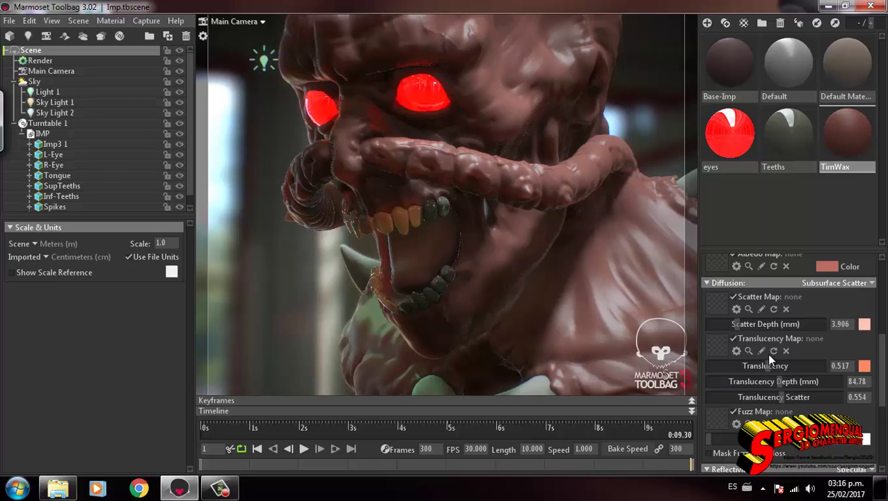
key("space")
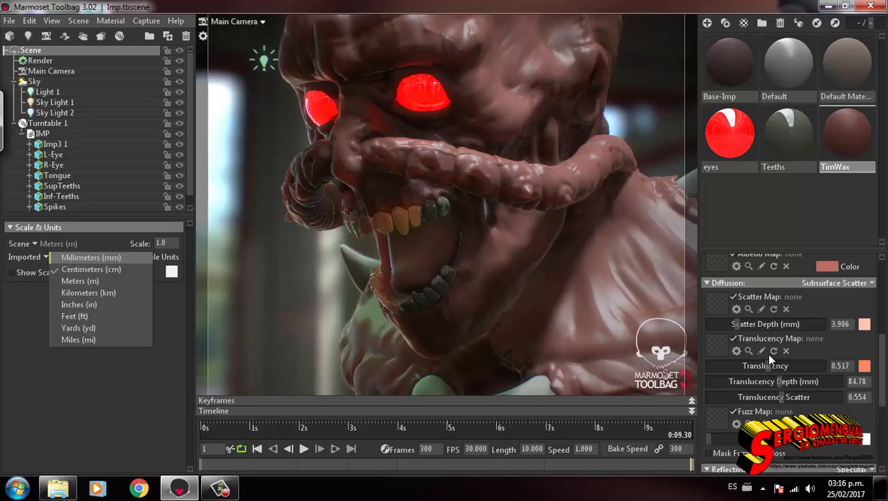
key("Return")
key("Tab")
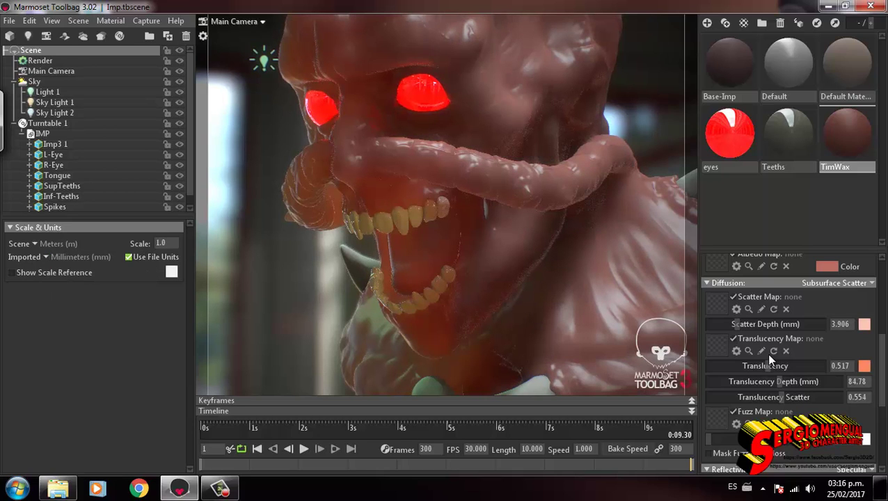
key("Tab")
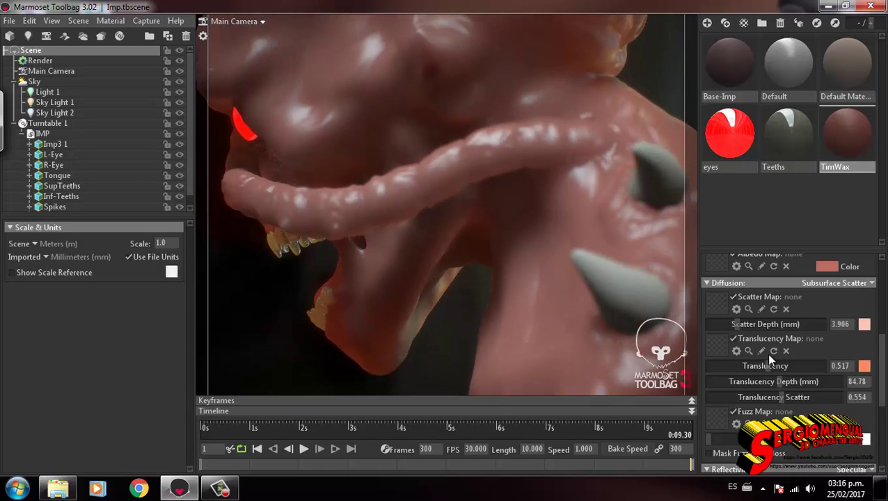
left_click(80, 257)
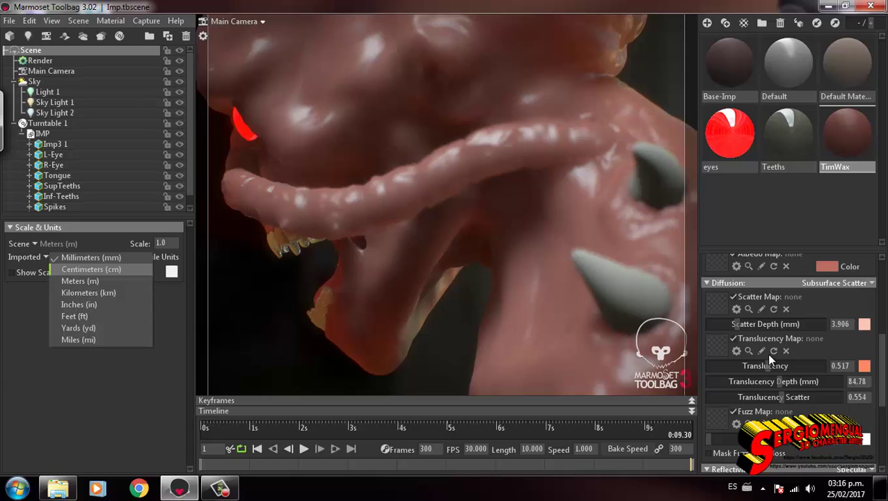
key("Return")
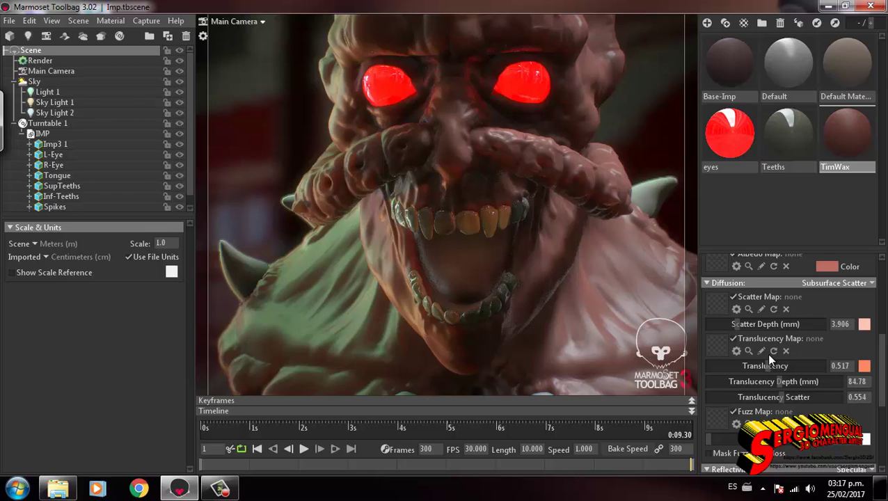
Review the light settings of Light 1, Sky Light 1 and Sky Light 2 and their effect around the bust, and clear the selection
left_click(48, 92)
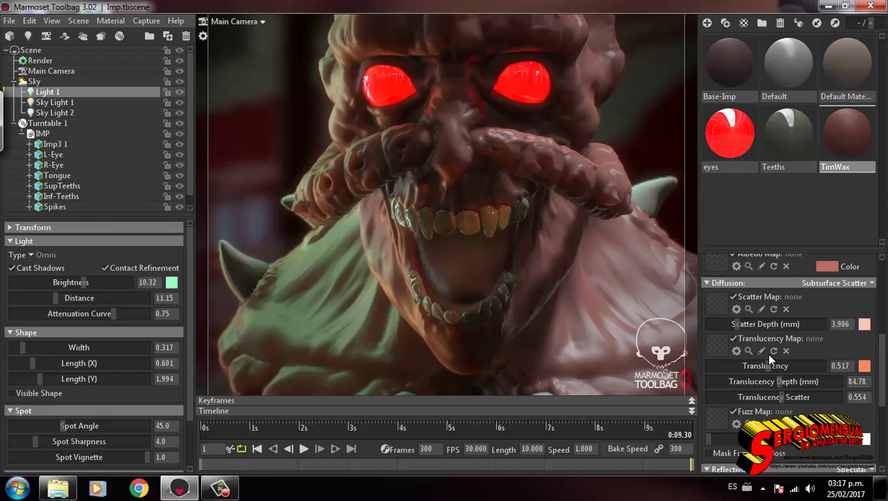
key("Down")
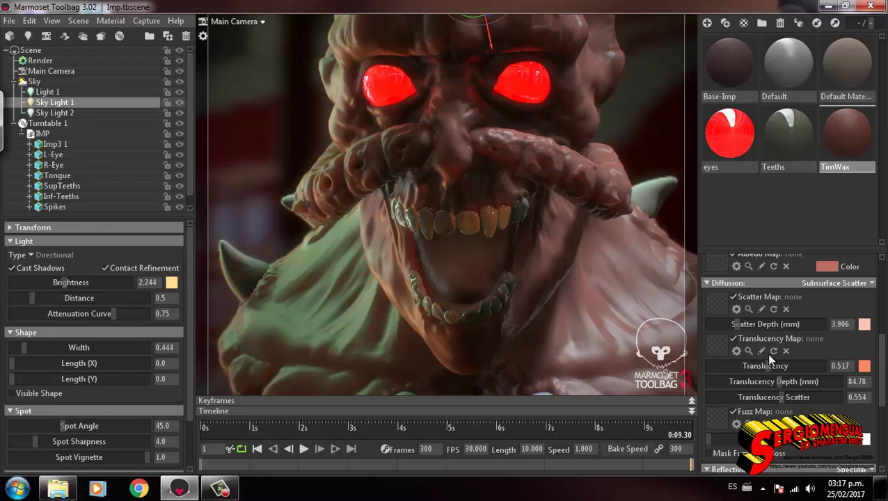
key("Down")
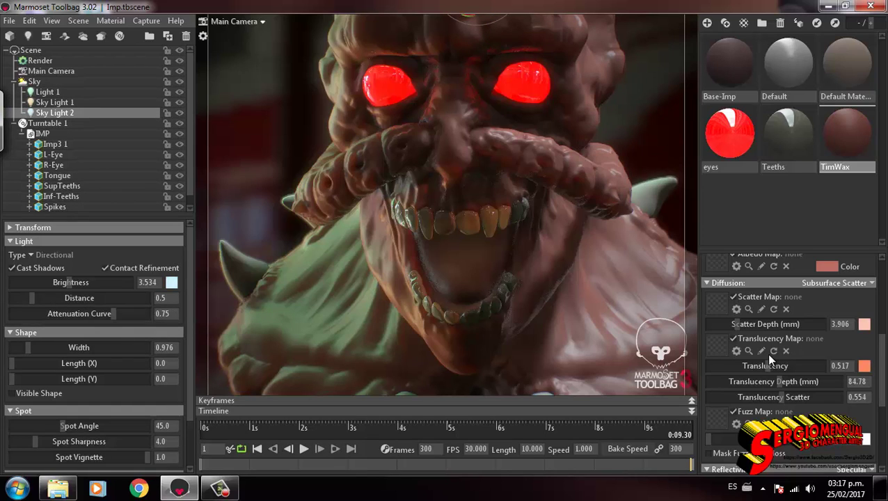
key("f")
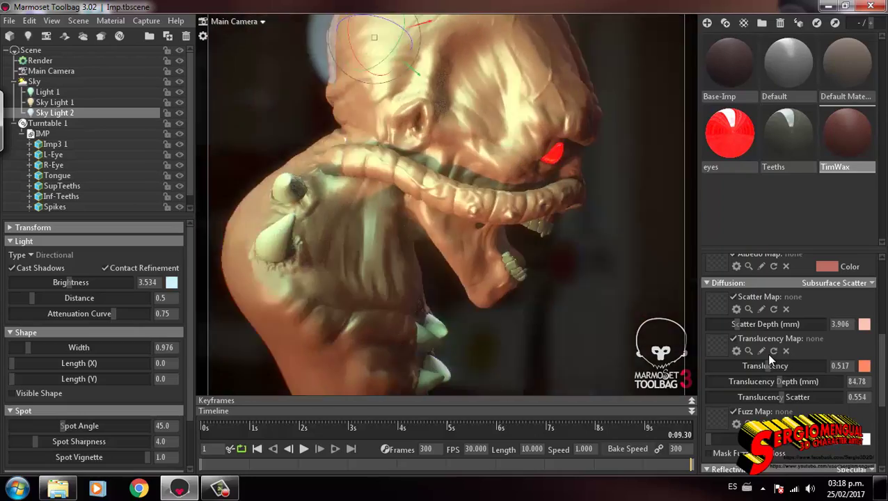
key("Escape")
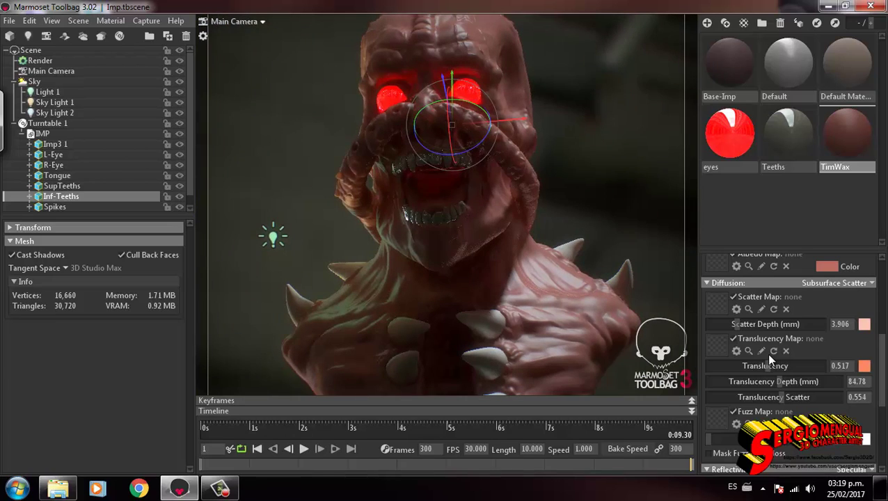
key("Escape")
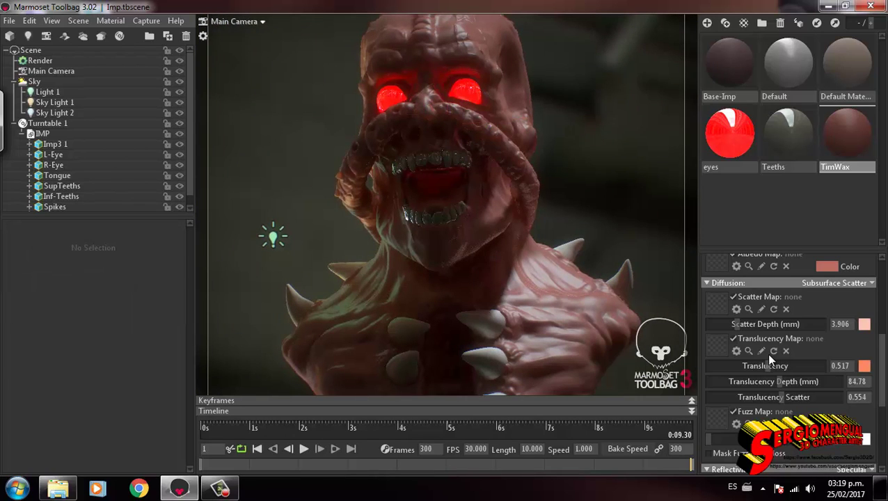